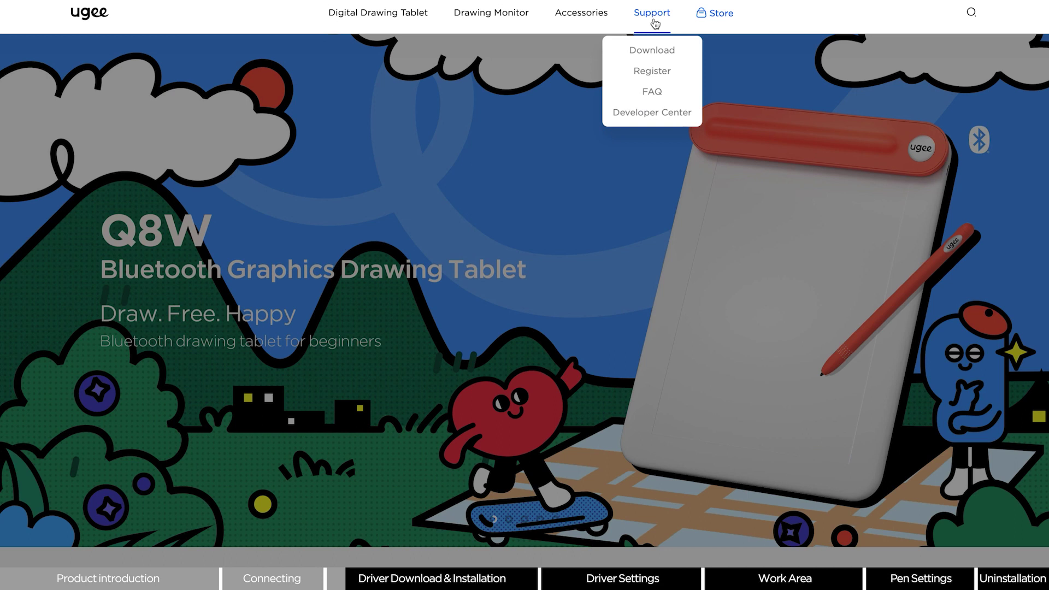
Step: Reach the S640/S640W/S1060/S1060W download page from Support > Download
click(651, 52)
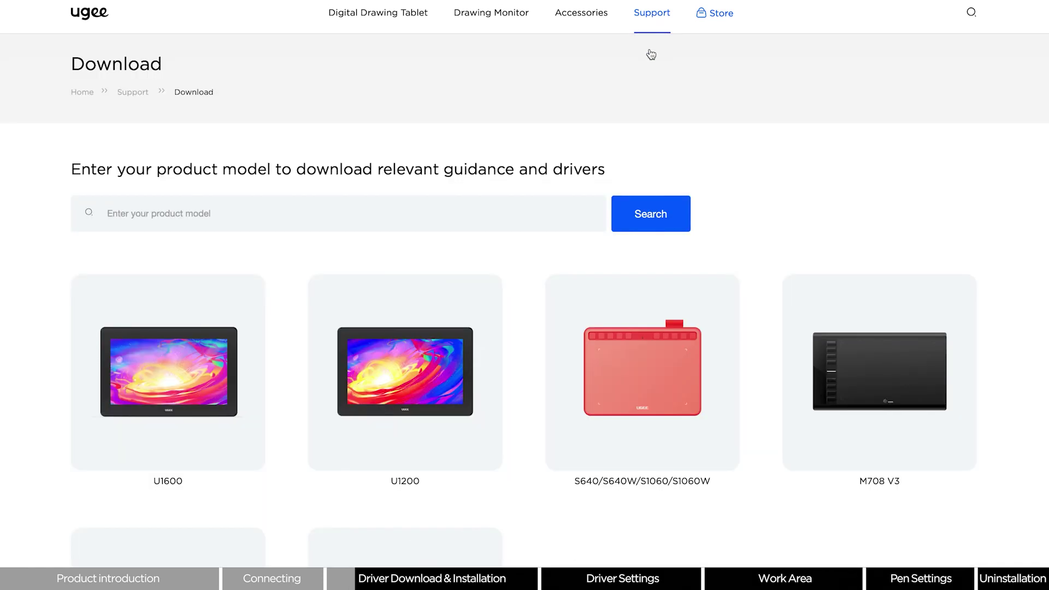
scroll(651, 54, down, 2)
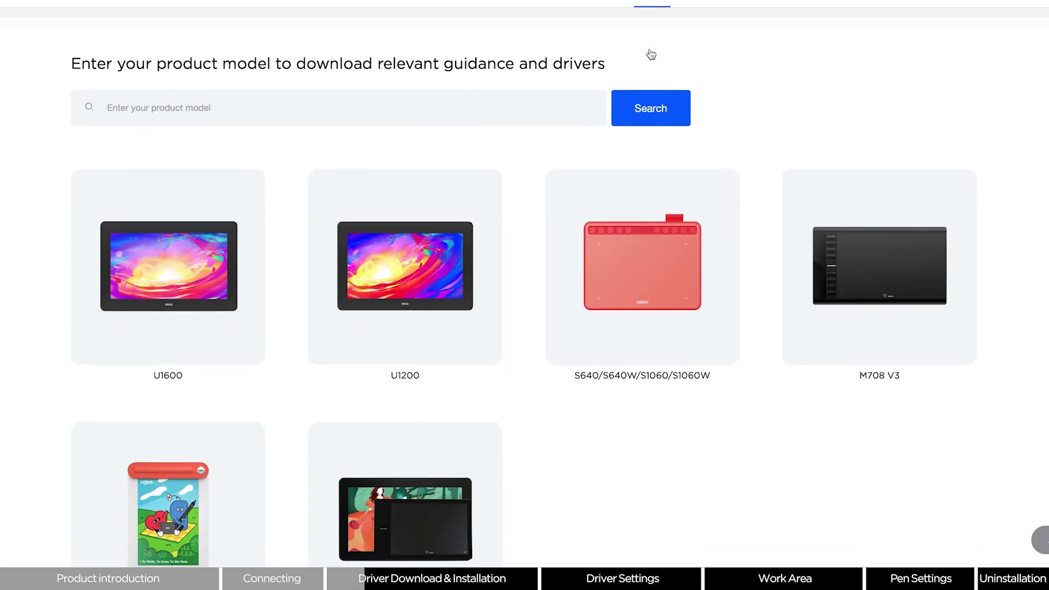
click(633, 249)
scroll(633, 249, down, 2)
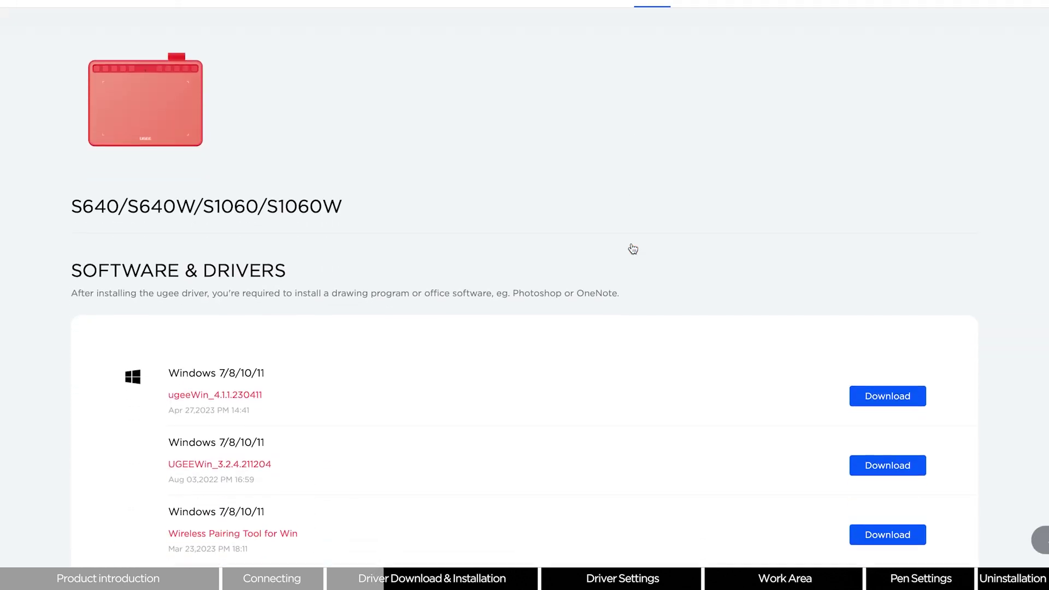
scroll(633, 249, down, 2)
scroll(632, 247, down, 2)
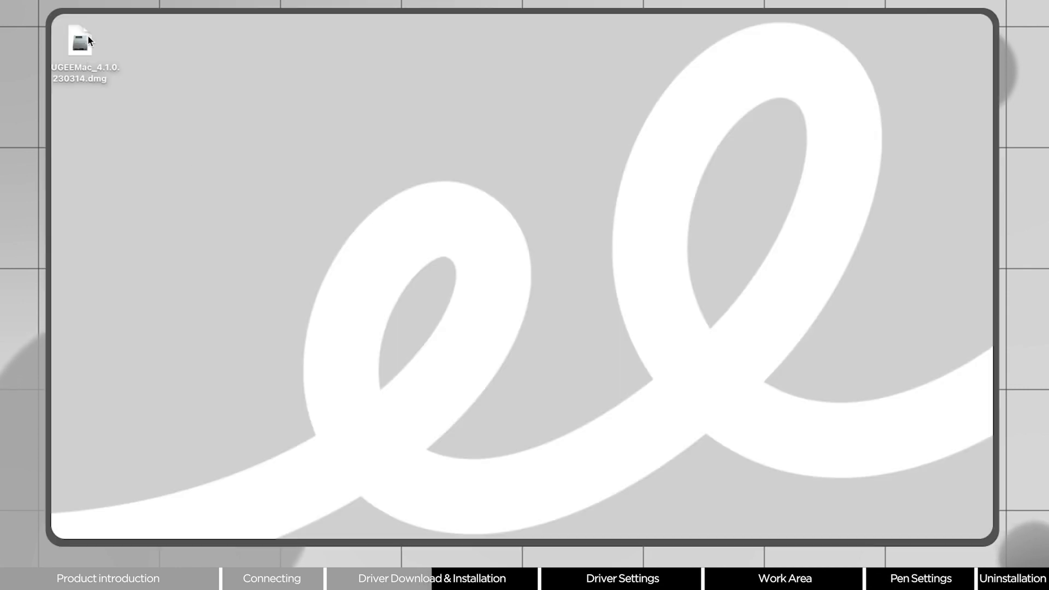
Step: Install the UgeePenTablet package from UGEEMac_4.1.0.230314.dmg, agreeing to the licence, and close the installer
double_click(85, 36)
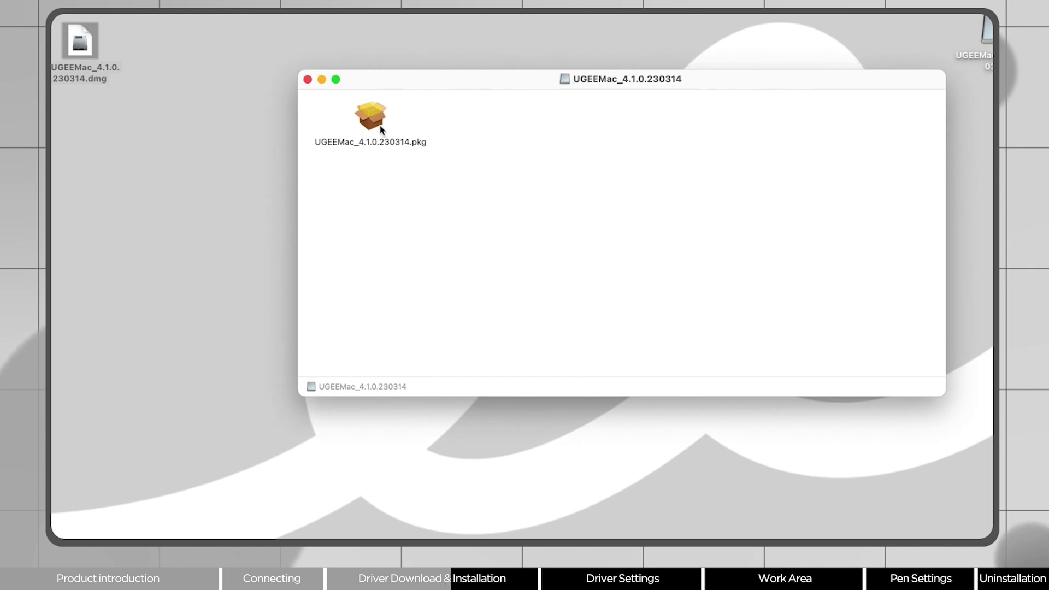
click(381, 128)
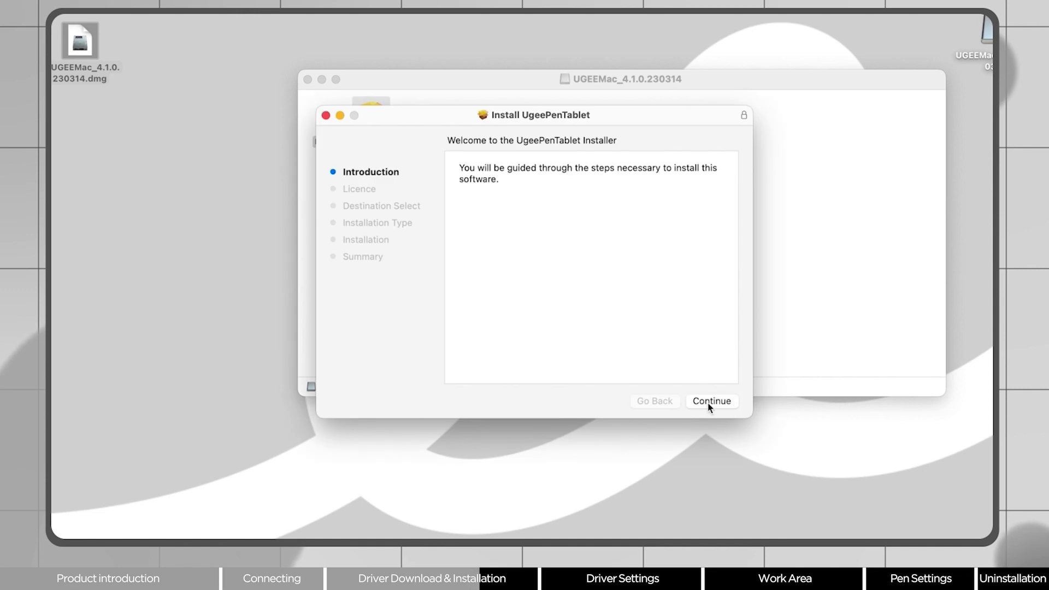
click(711, 403)
click(710, 403)
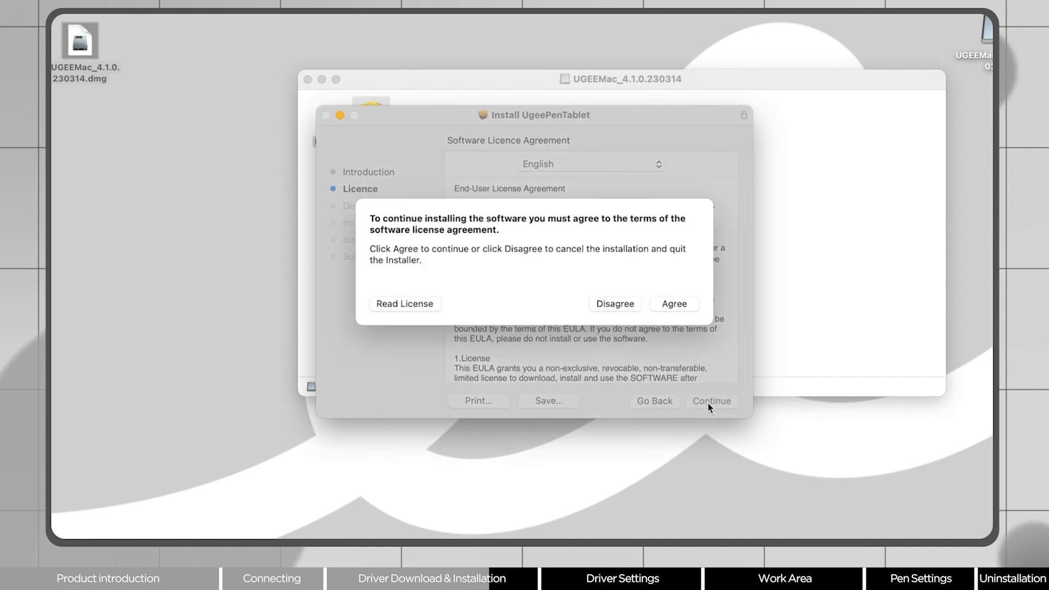
click(683, 307)
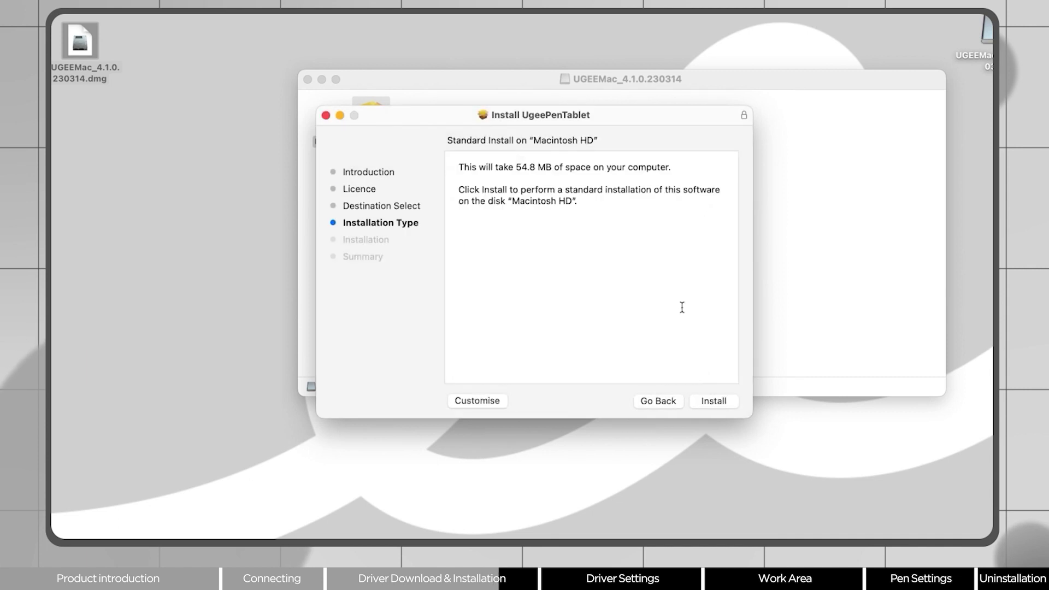
click(715, 402)
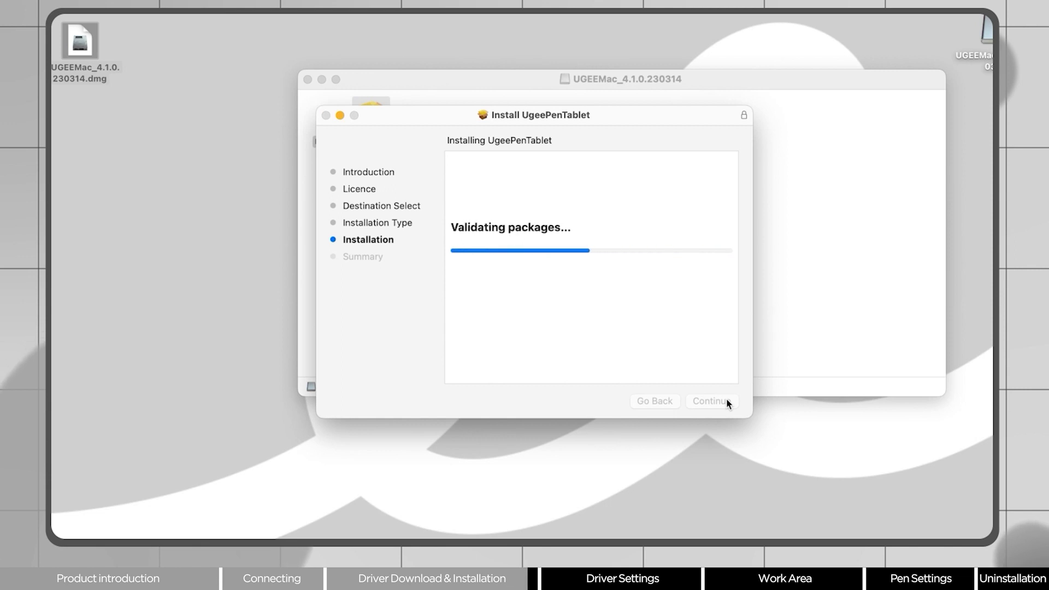
click(726, 399)
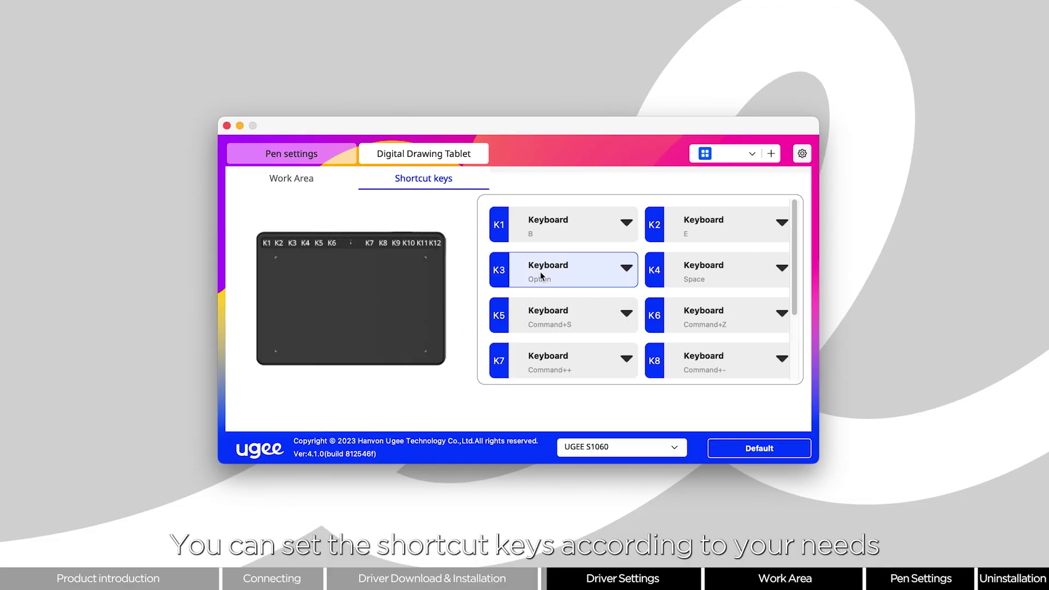
Step: Reassign key K1 from B to the keyboard shortcut Command+C and confirm it
click(627, 224)
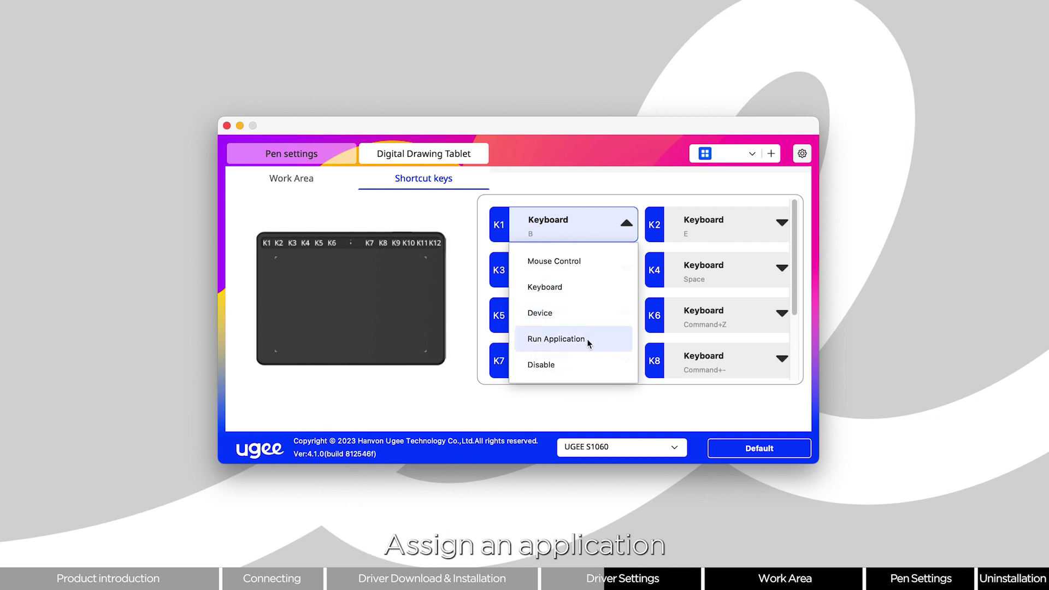
click(580, 292)
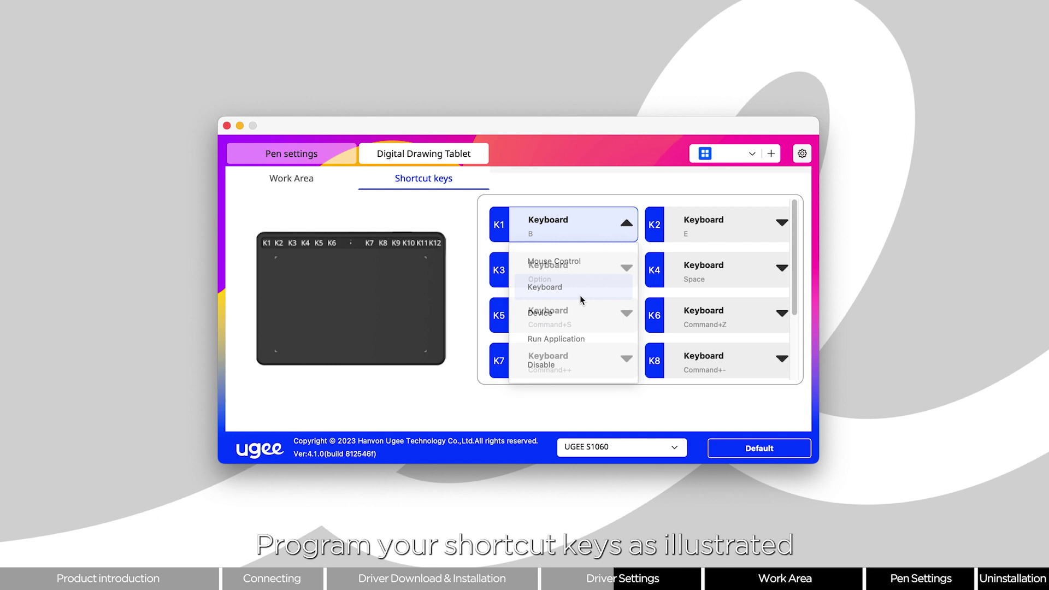
key(super)
text(Command+C)
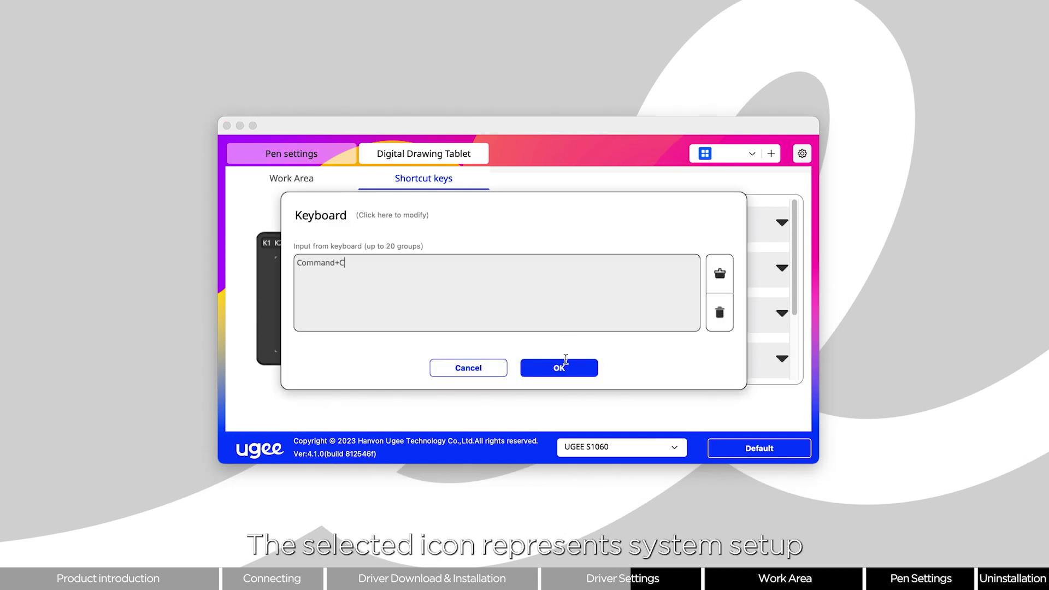
click(566, 364)
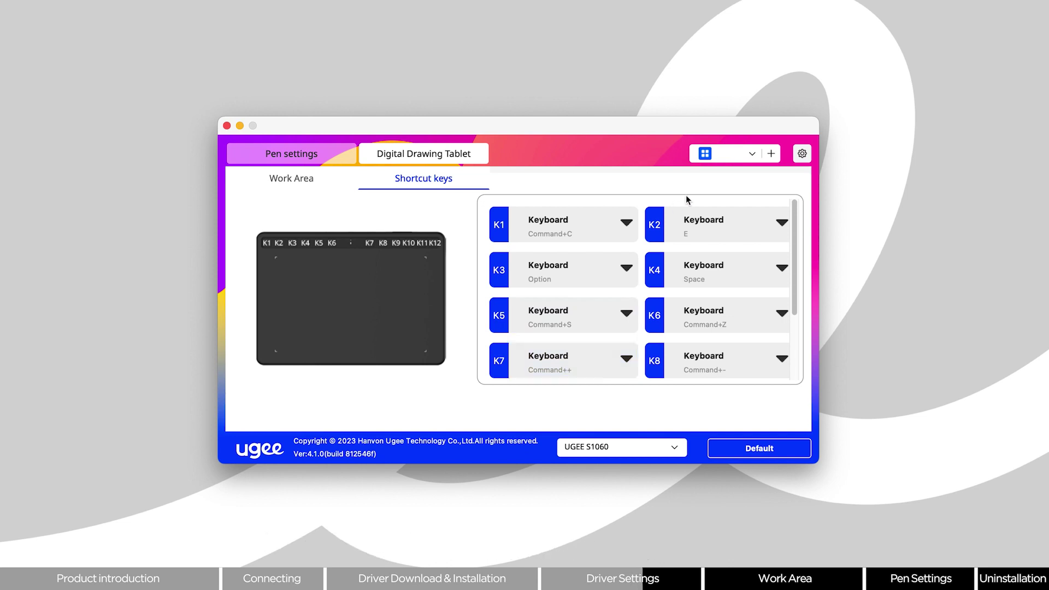
Step: Add Adobe Photoshop 2020 as an application with its own shortcut profile
click(771, 156)
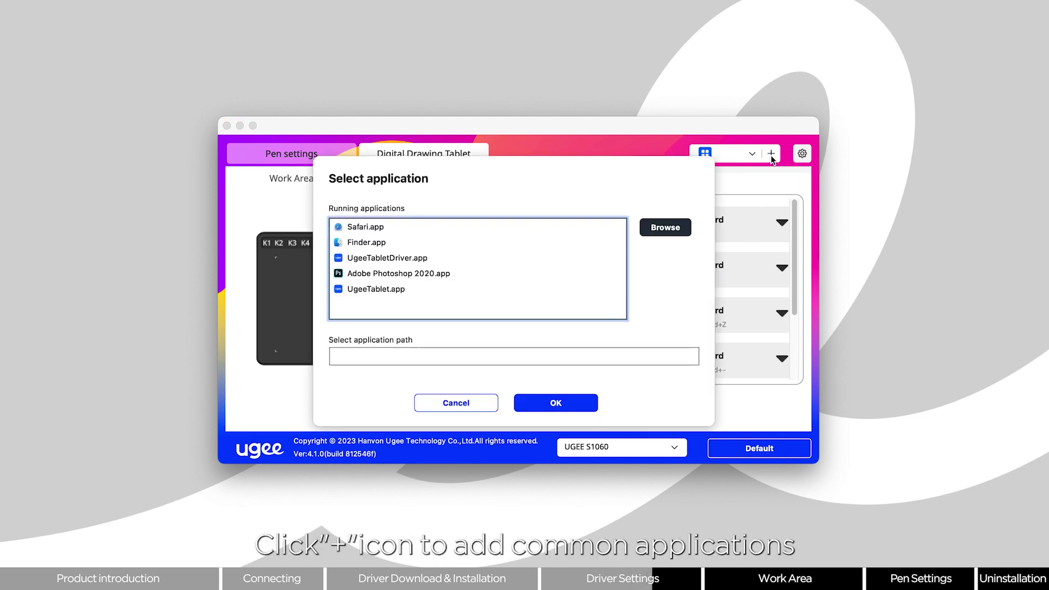
click(403, 276)
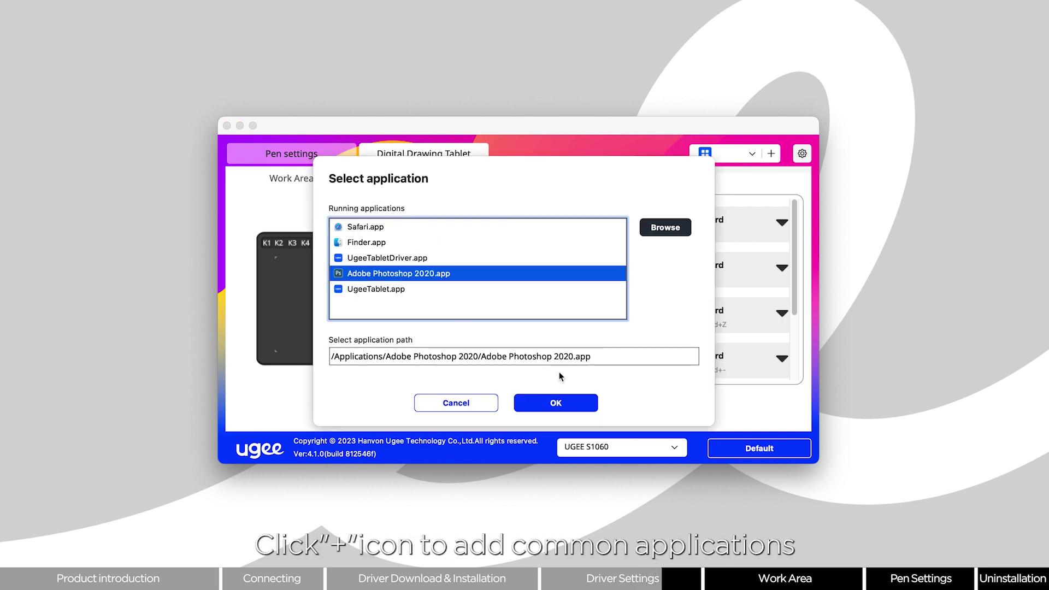
click(573, 403)
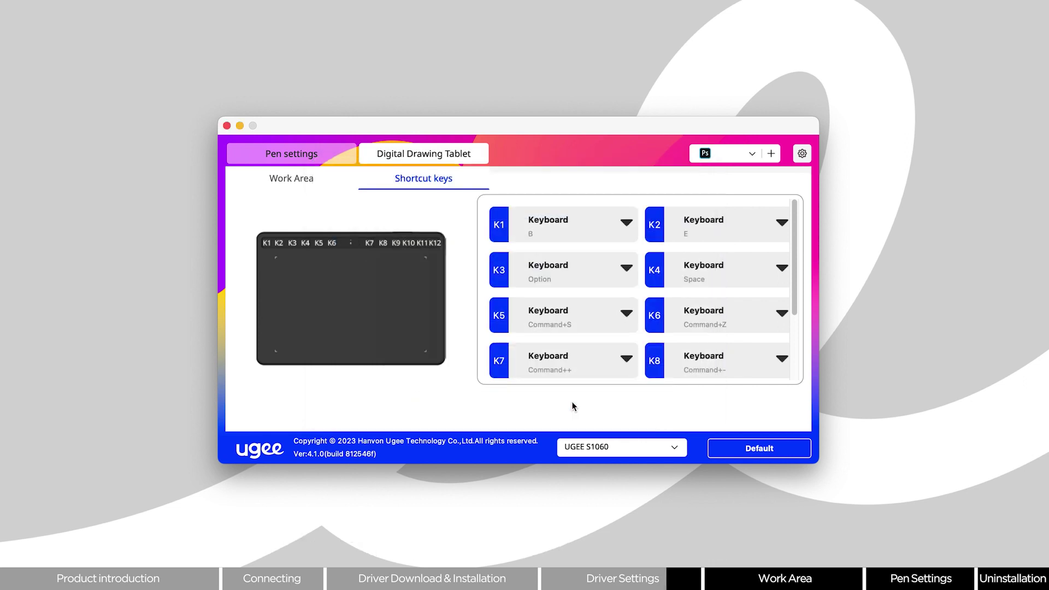
Step: Set Photoshop's key K1 to send a new keyboard shortcut
click(632, 237)
click(574, 288)
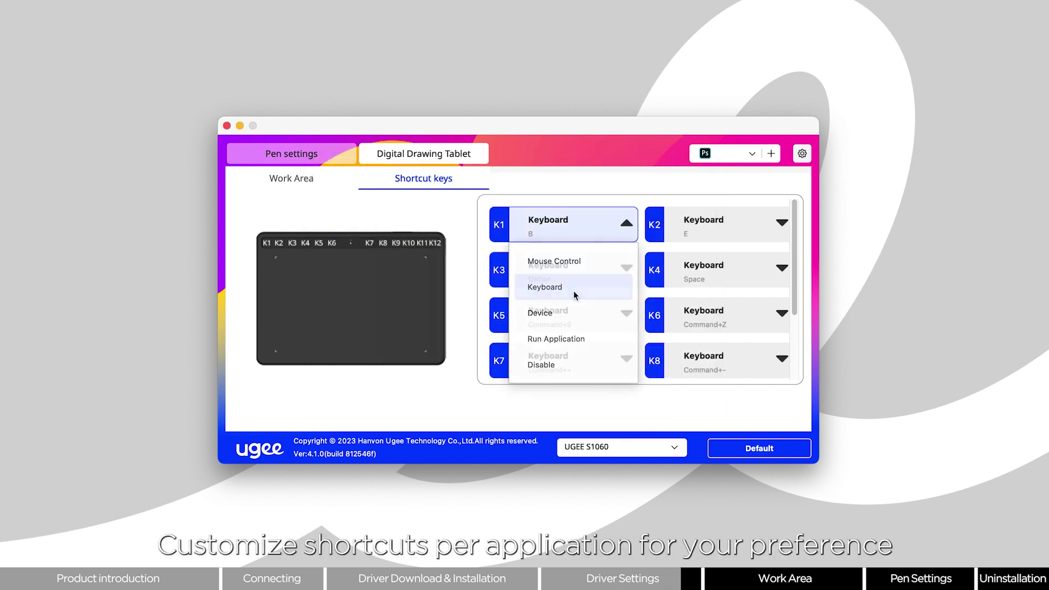
key(super)
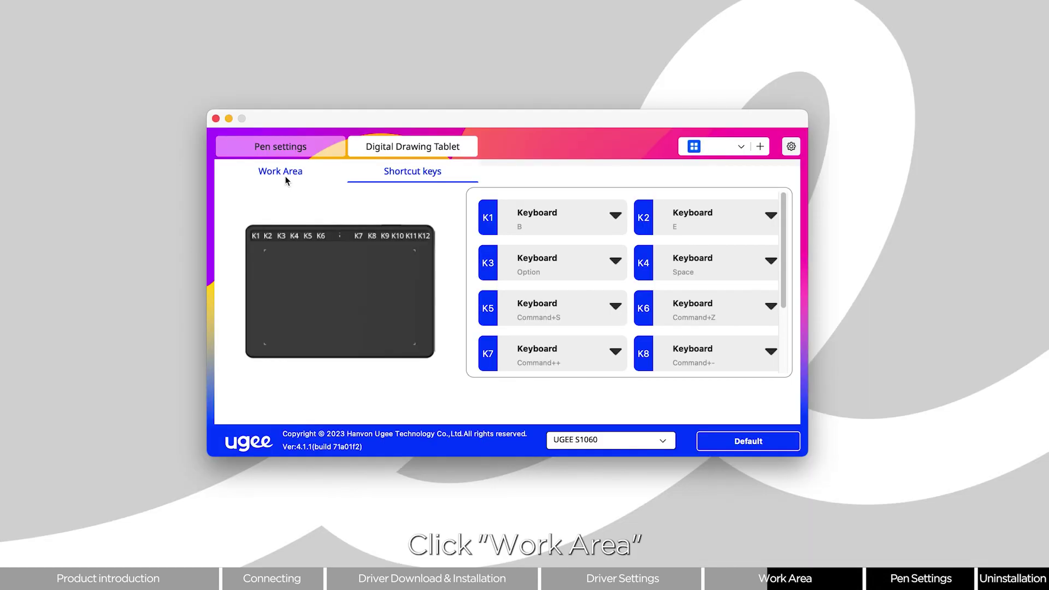
Step: Map the tablet to a smaller screen region, then restore the default full 1792×1120 mapping
click(284, 175)
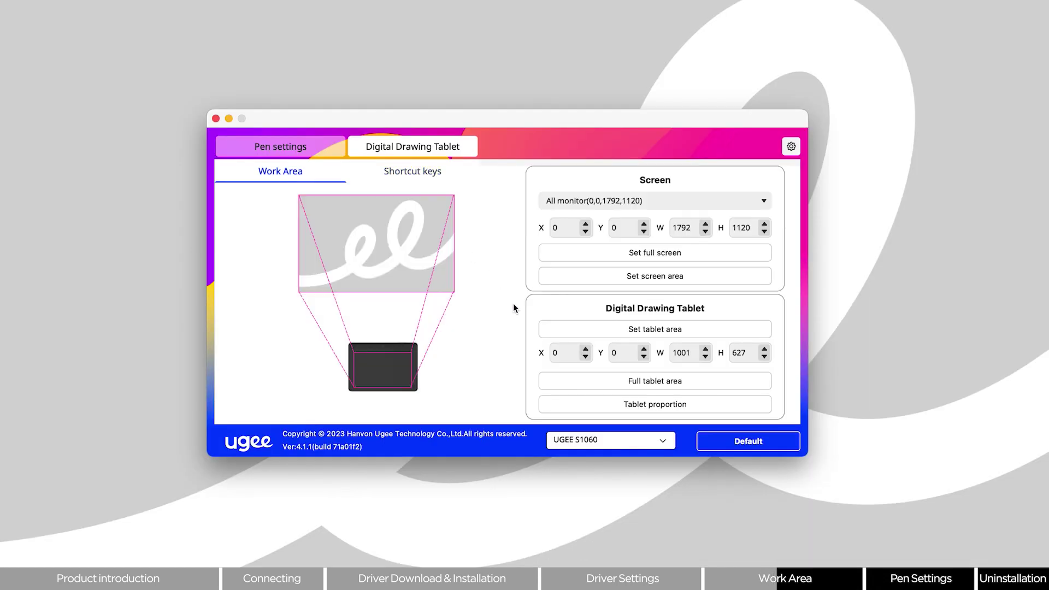
click(591, 403)
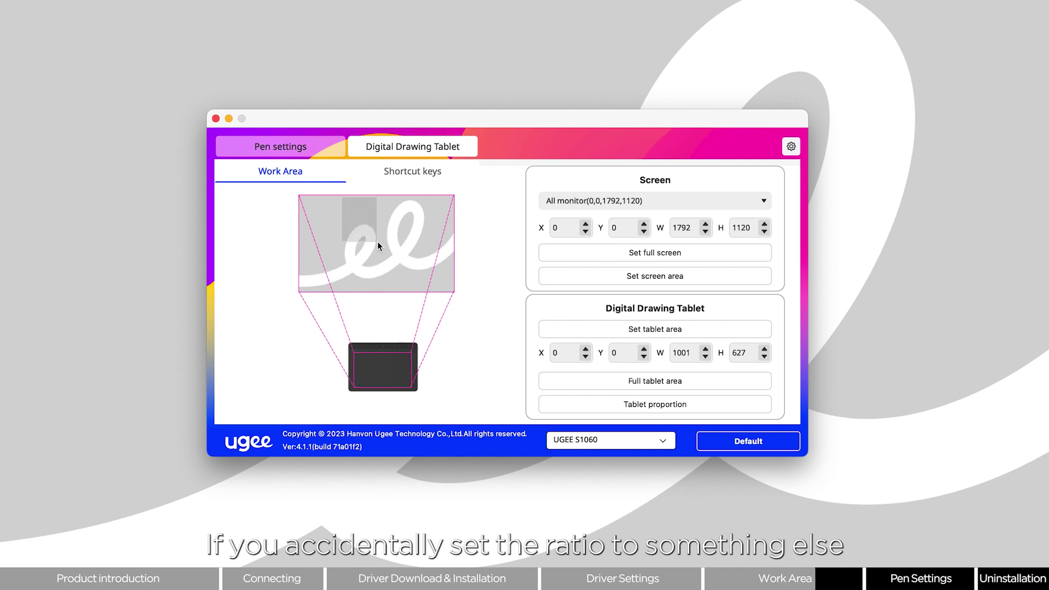
drag(378, 242, 411, 270)
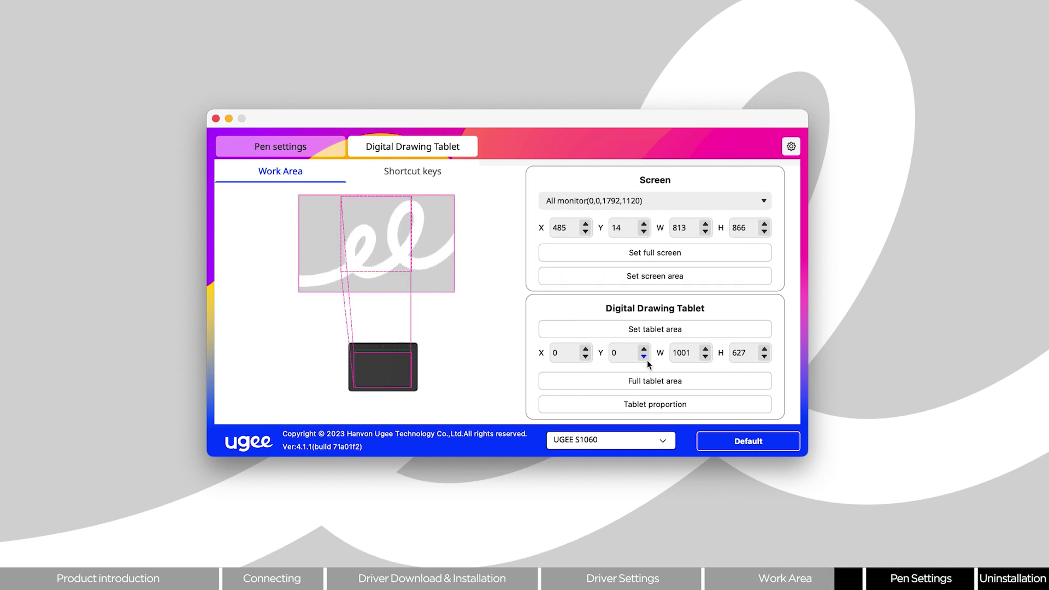
click(721, 441)
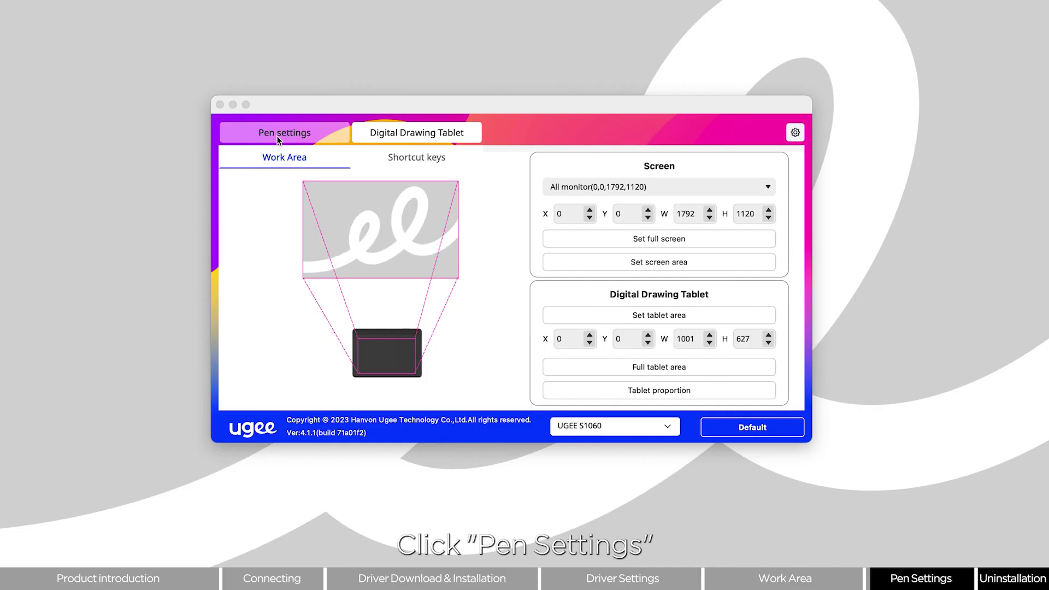
Step: Keep the pen's upper button as pen/eraser switch and raise the mouse-mode pointer speed
click(277, 136)
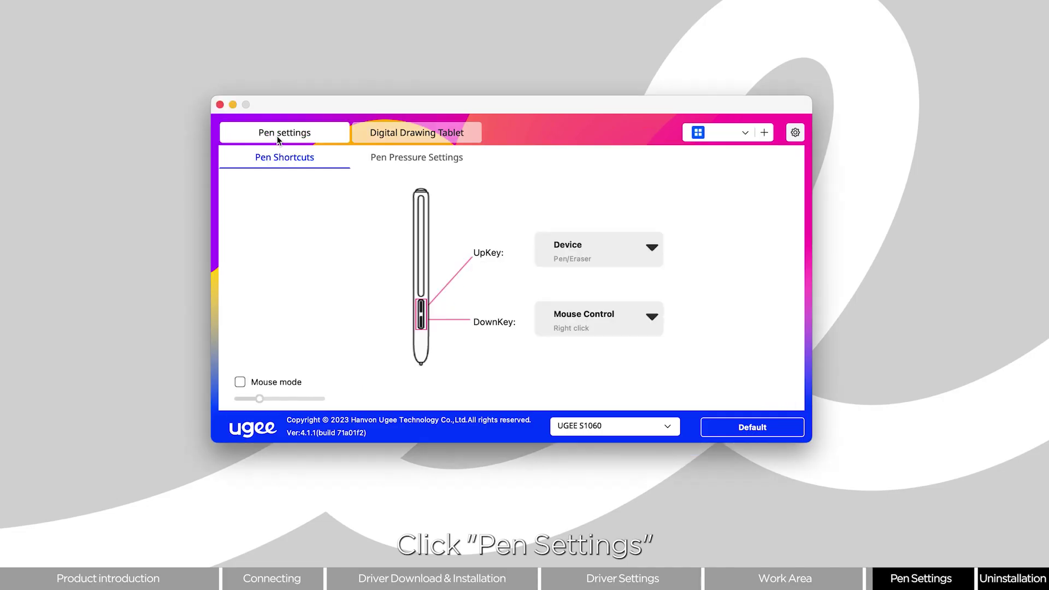
click(635, 255)
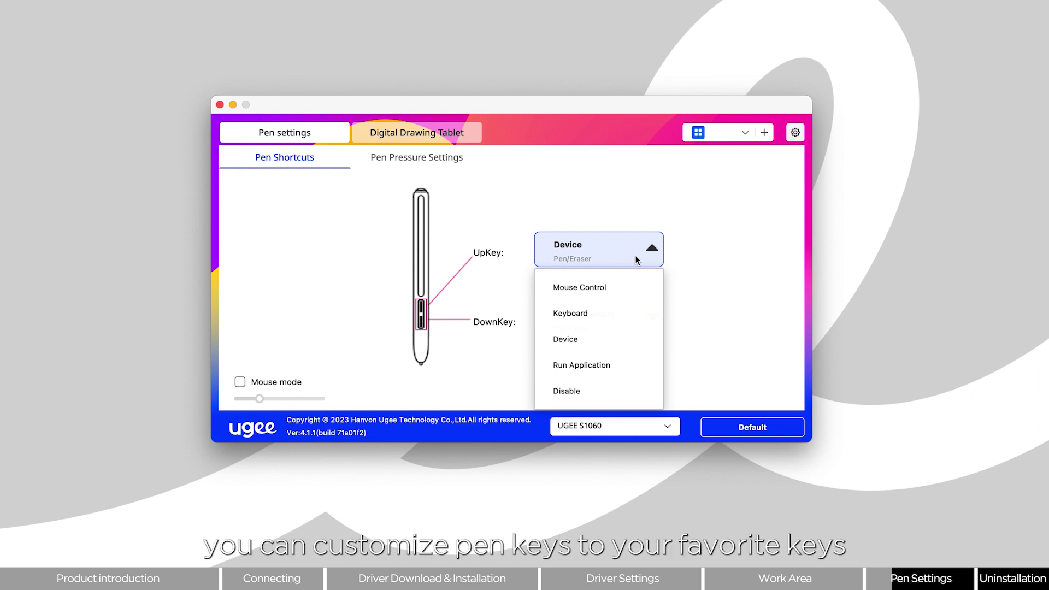
click(636, 256)
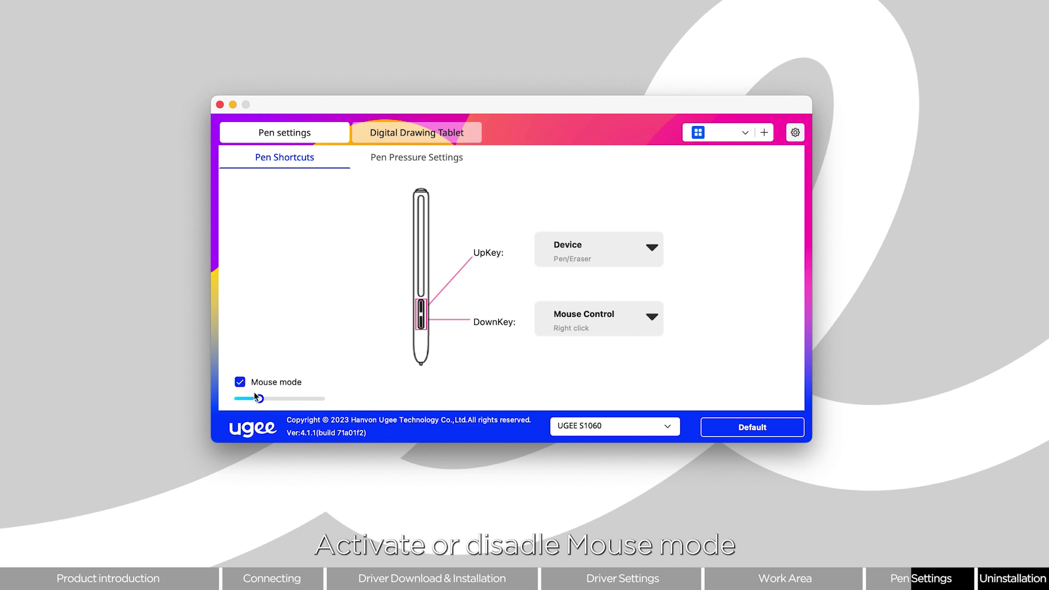
drag(259, 398, 301, 400)
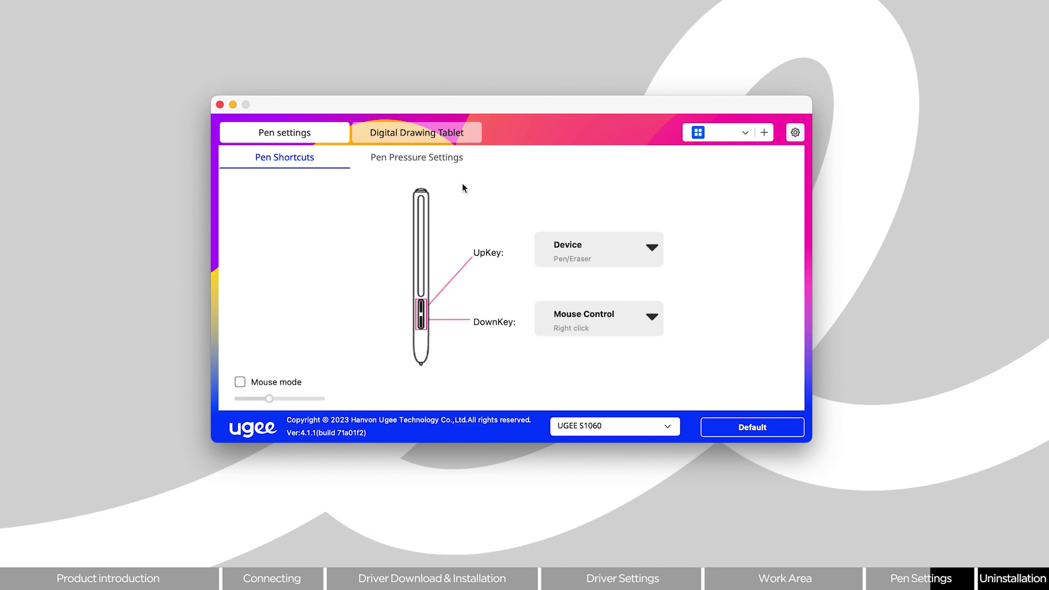
Step: Try a harder pressure curve, return it to linear, and draw a zigzag test stroke
click(454, 159)
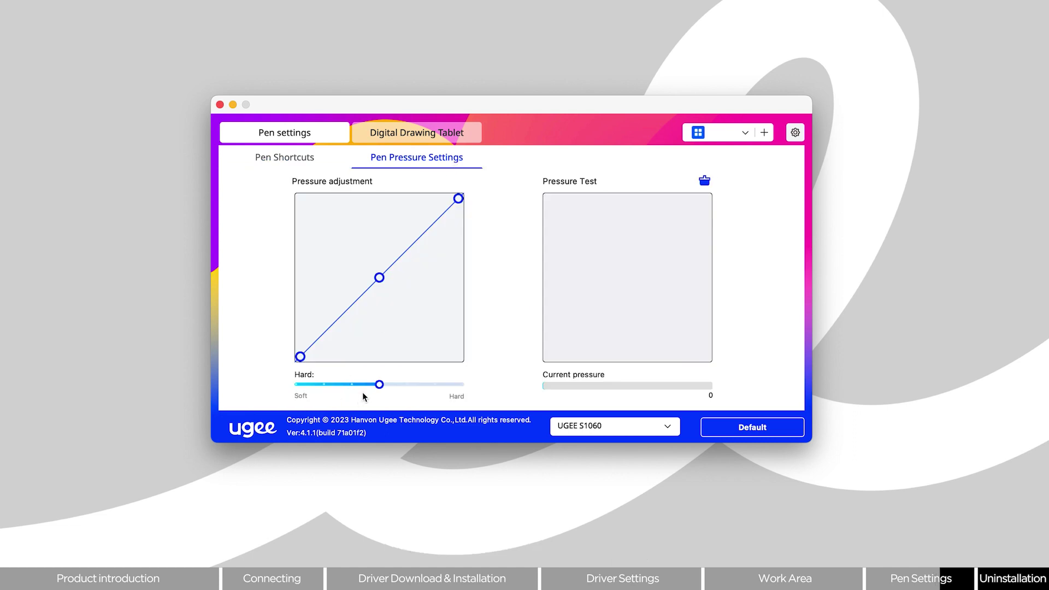
mouse_move(376, 385)
mouse_down()
mouse_move(320, 388)
mouse_move(365, 388)
mouse_up()
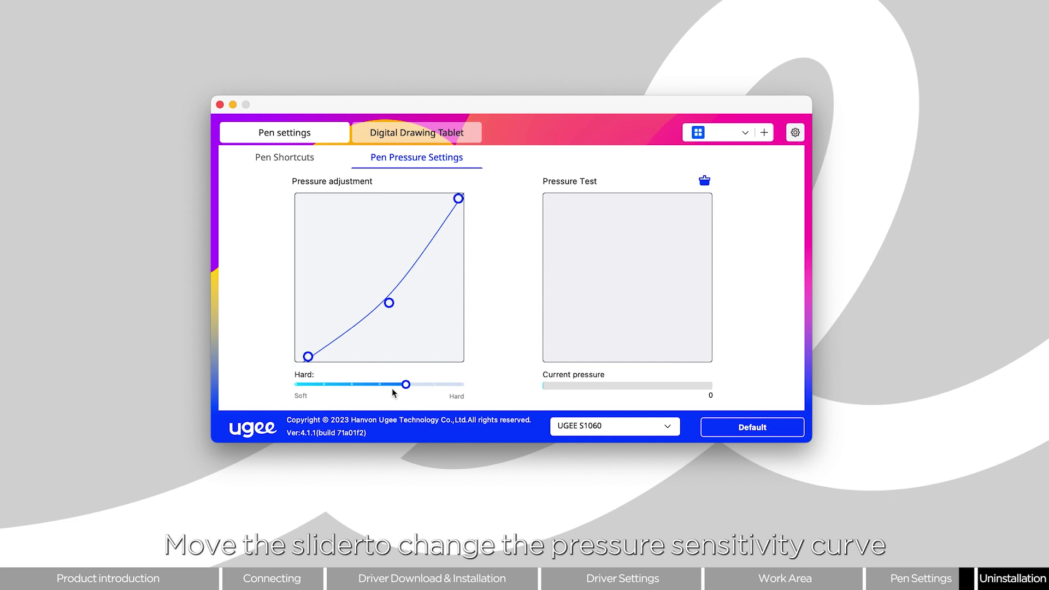
drag(406, 385, 380, 385)
mouse_move(560, 212)
mouse_down()
mouse_move(648, 265)
mouse_move(668, 322)
mouse_move(688, 328)
mouse_up()
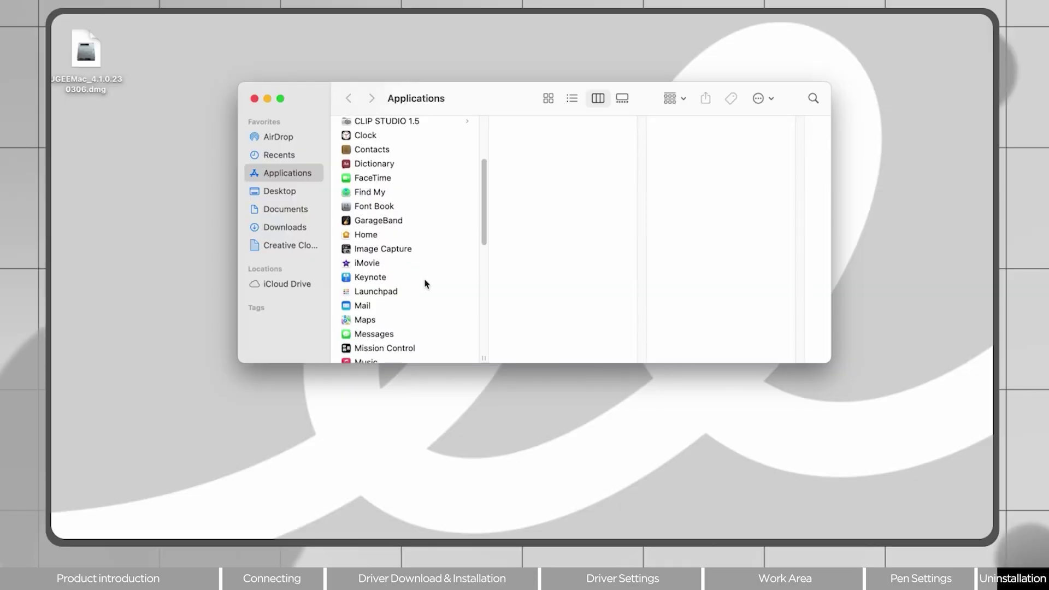
scroll(424, 284, down, 3)
scroll(424, 284, down, 3)
scroll(411, 325, down, 3)
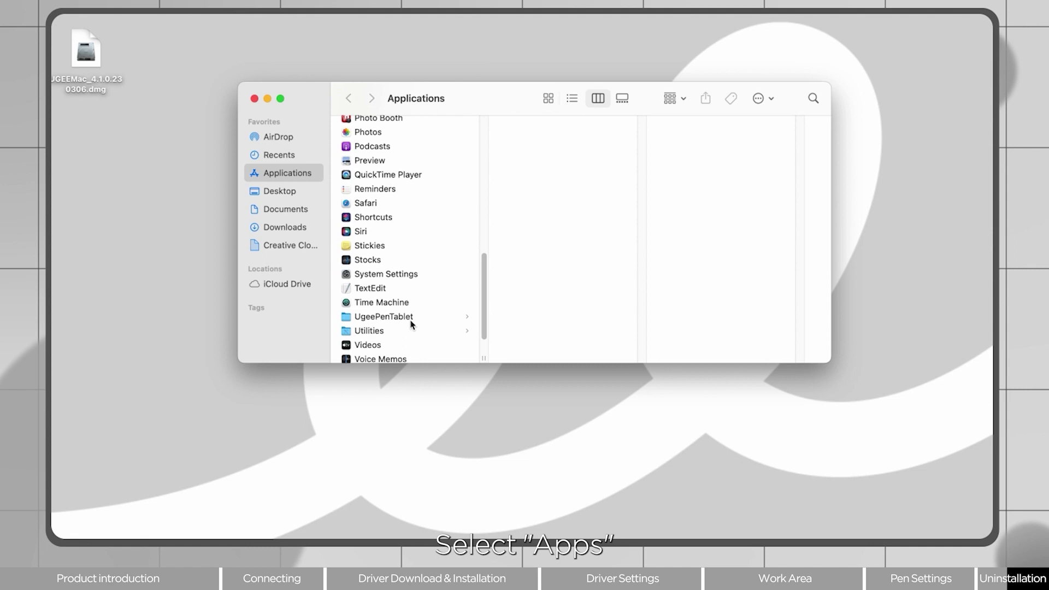
Step: Single out UgeeTabletUninstaller inside Applications' UgeePenTablet folder
click(413, 322)
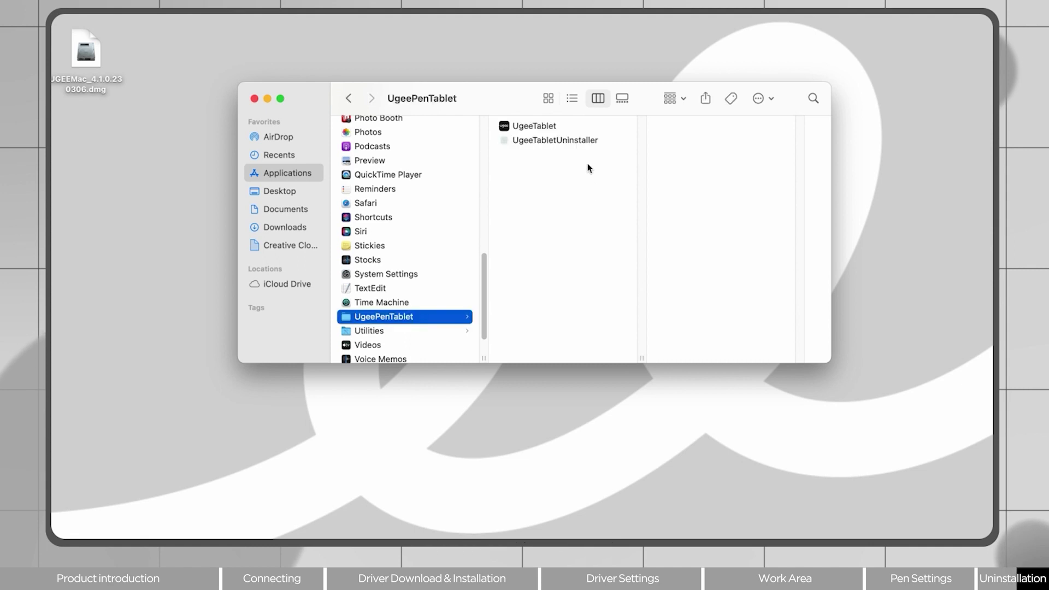
click(582, 141)
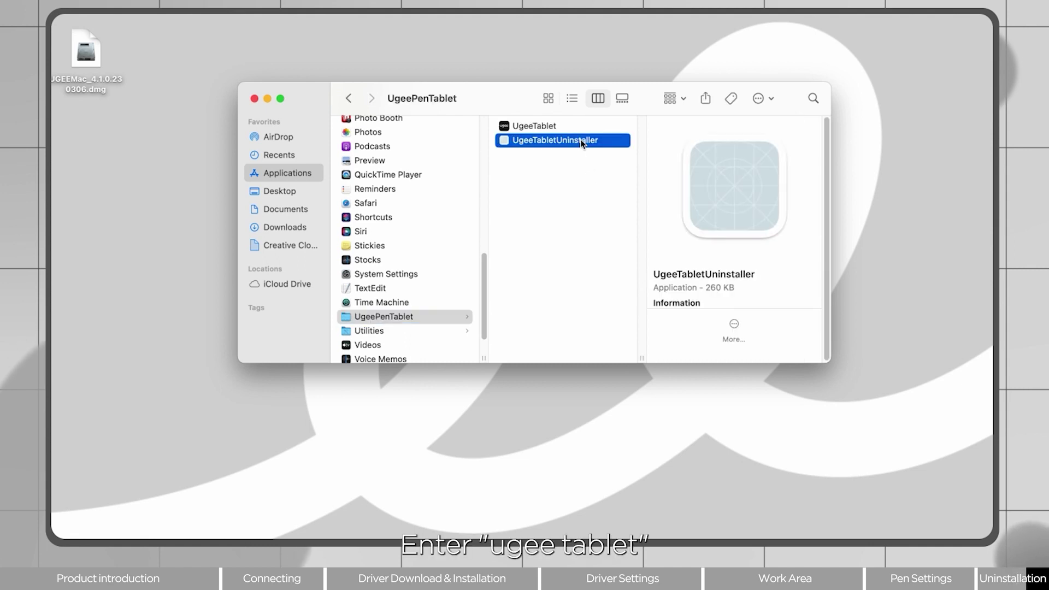